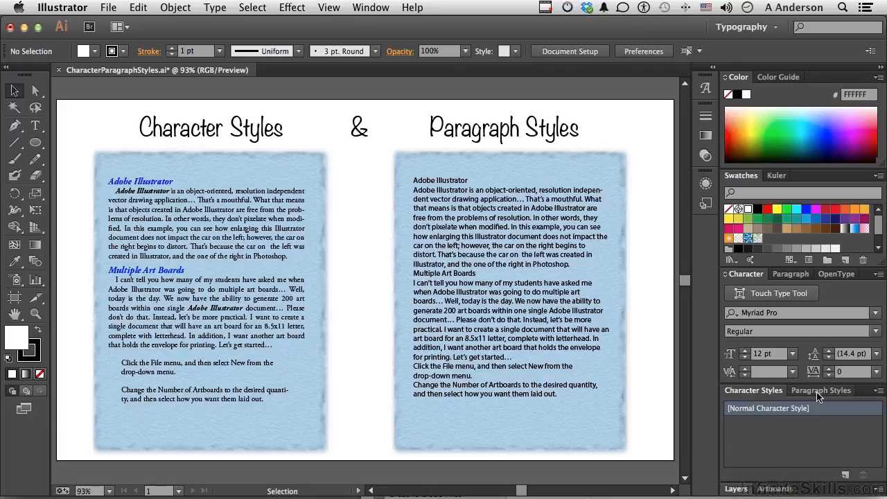
Undock the Character Styles and Paragraph Styles panels into one floating panel over the document
drag(751, 390, 319, 91)
drag(746, 394, 318, 180)
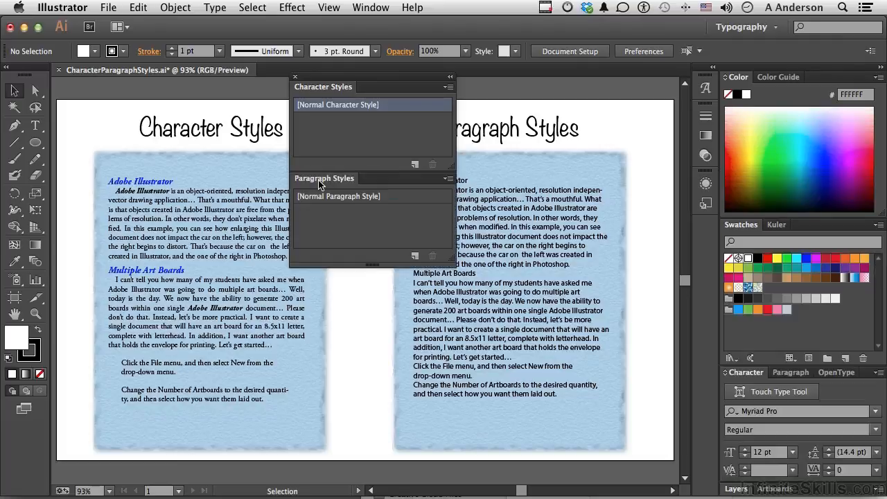
drag(329, 79, 360, 183)
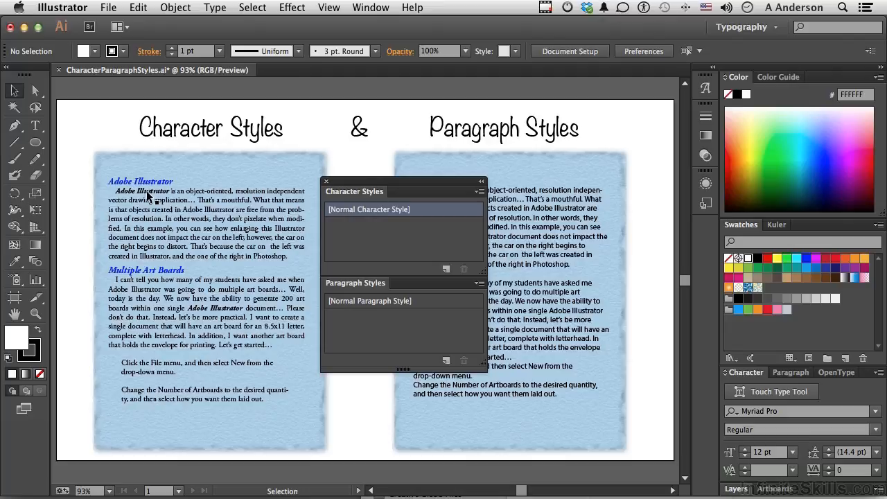
Create a new paragraph style from the left 'Adobe Illustrator' heading and name it SubHeading_1
click(32, 129)
click(151, 180)
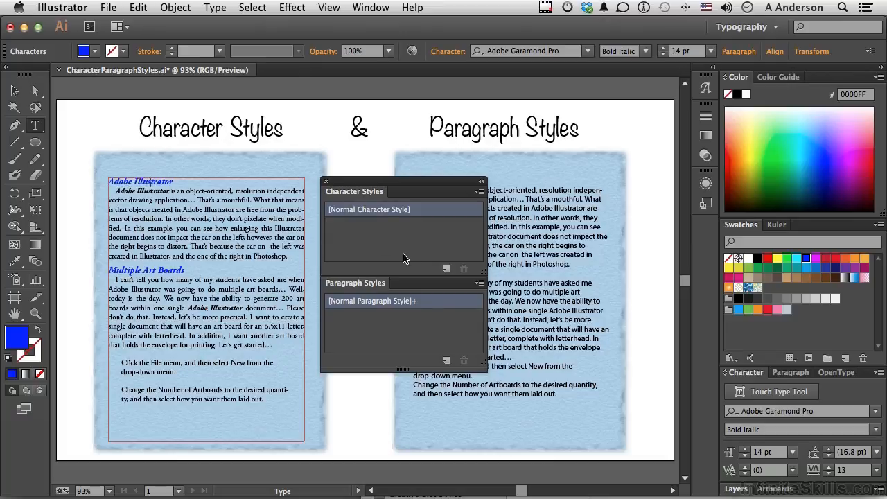
click(446, 361)
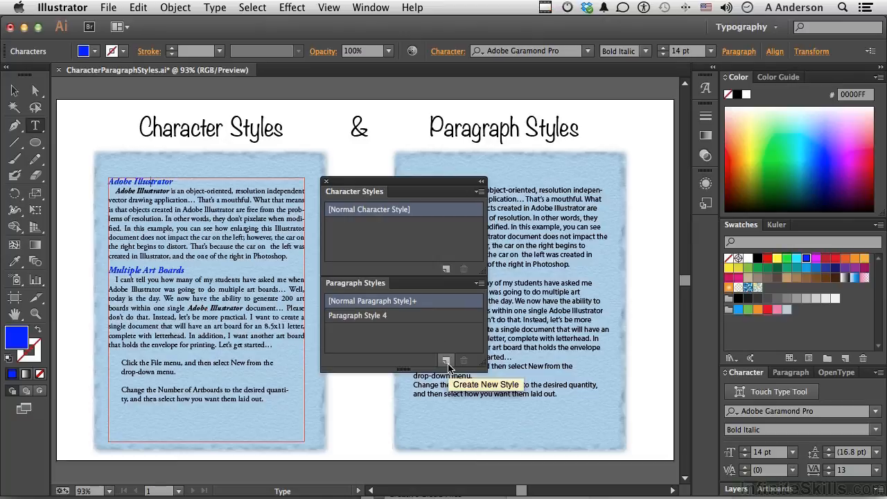
double_click(365, 316)
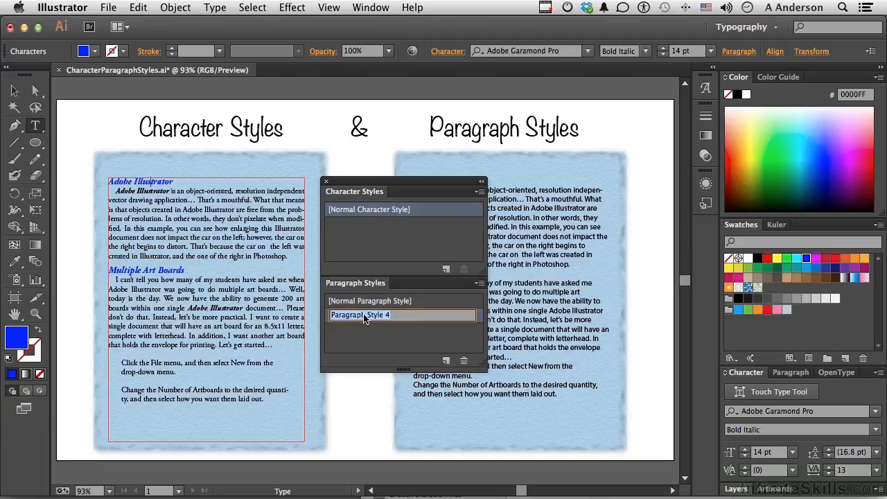
text(SubHeading_1)
Create a new paragraph style from the left body paragraph and name it BodyText_1
click(235, 233)
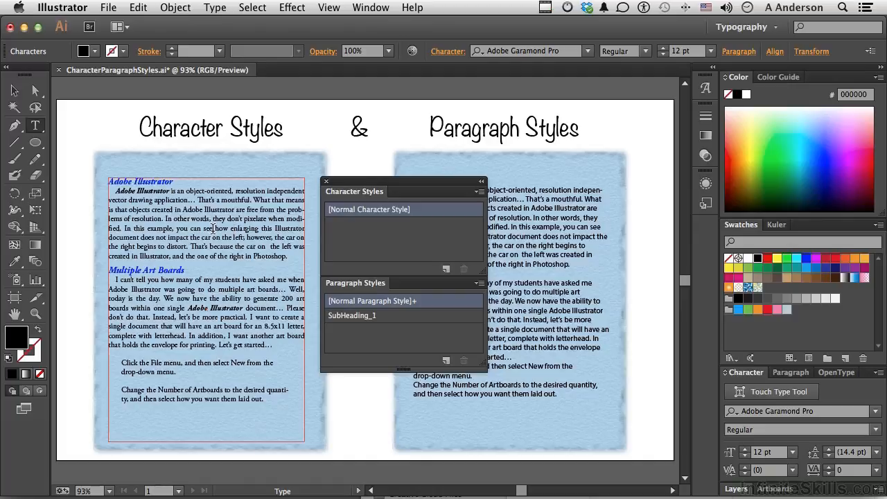
click(446, 360)
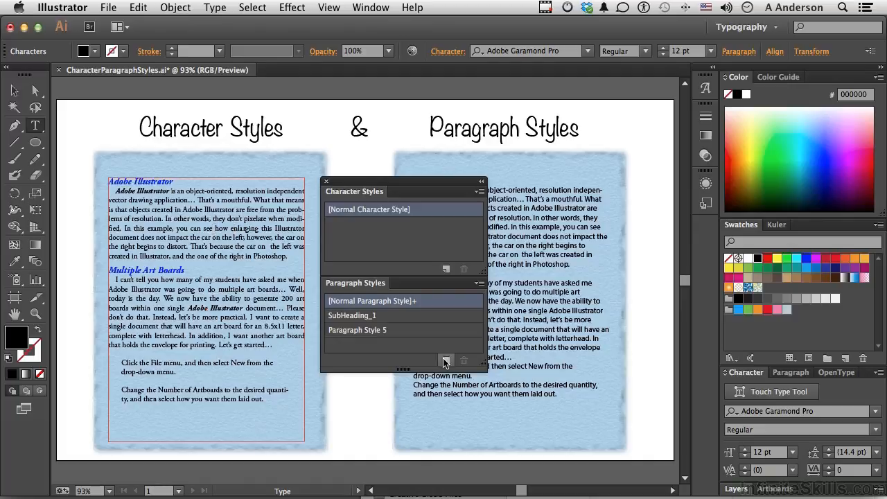
double_click(364, 331)
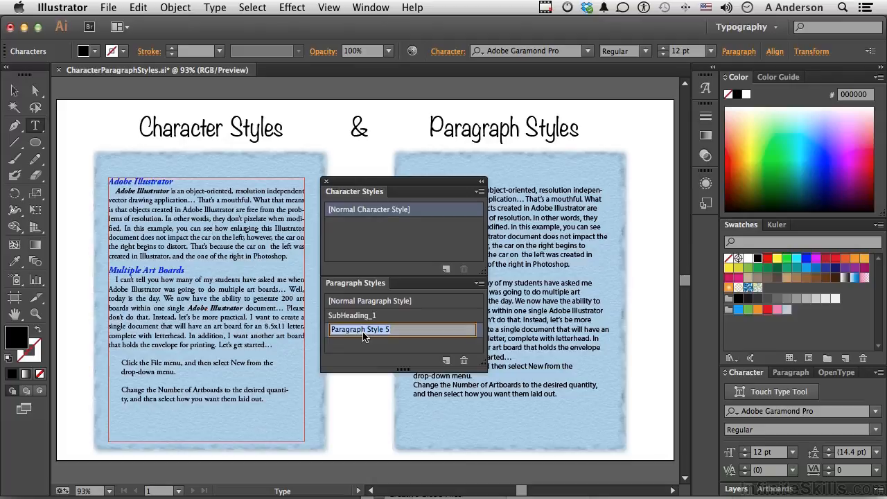
text(BodyText_1)
Create a new paragraph style from the indented instruction text on the left and name it Indent
click(156, 370)
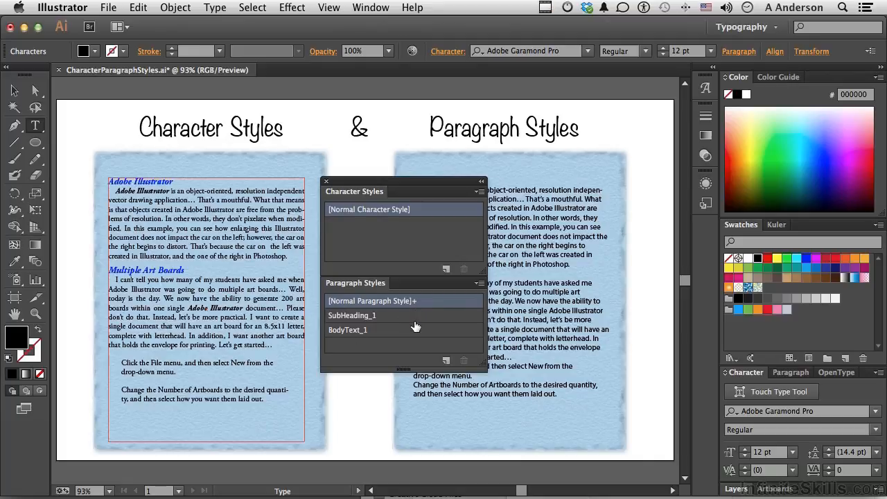
click(447, 362)
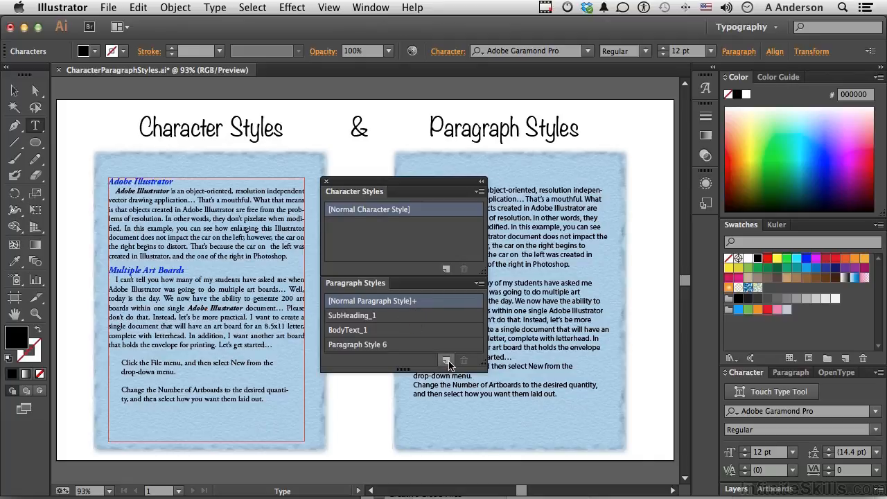
double_click(373, 345)
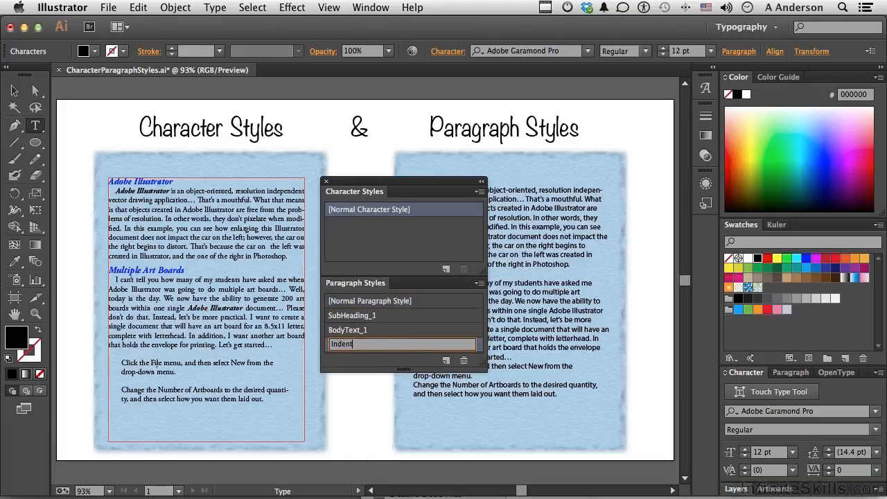
key(Return)
key(Return)
Create a new character style from the bold italic 'Adobe Illustrator' phrase and name it Bold Italic
click(146, 194)
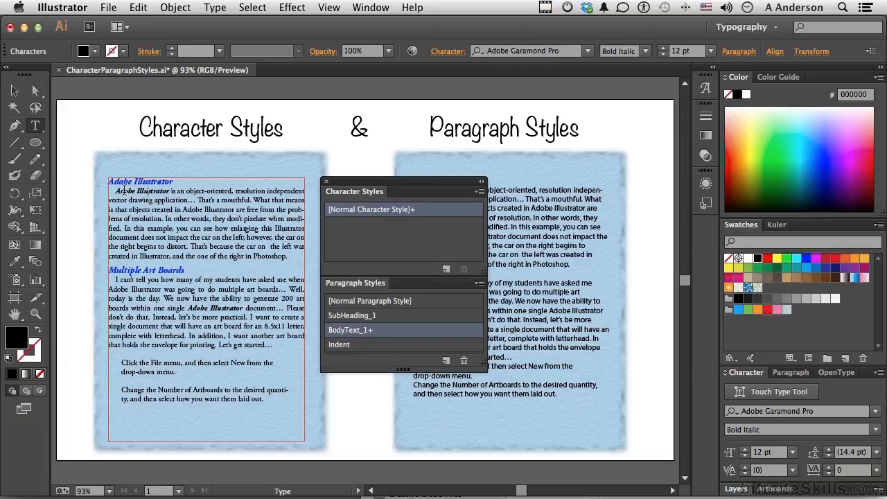
double_click(117, 191)
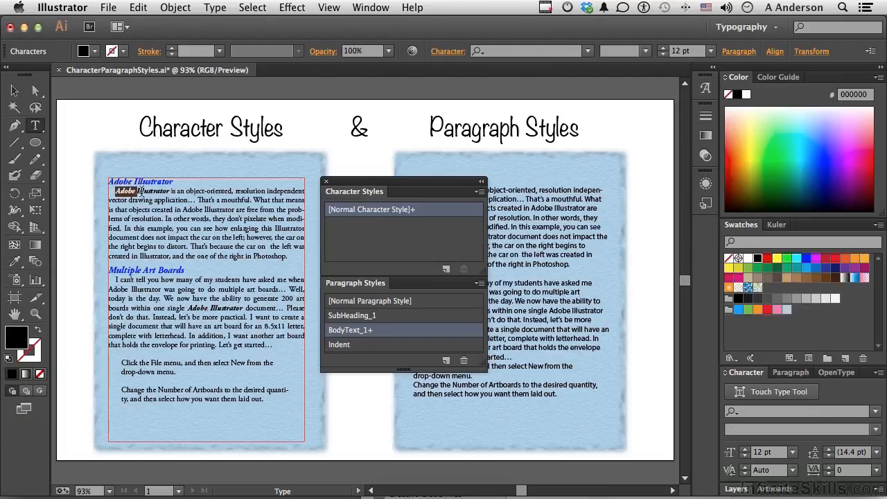
click(149, 191)
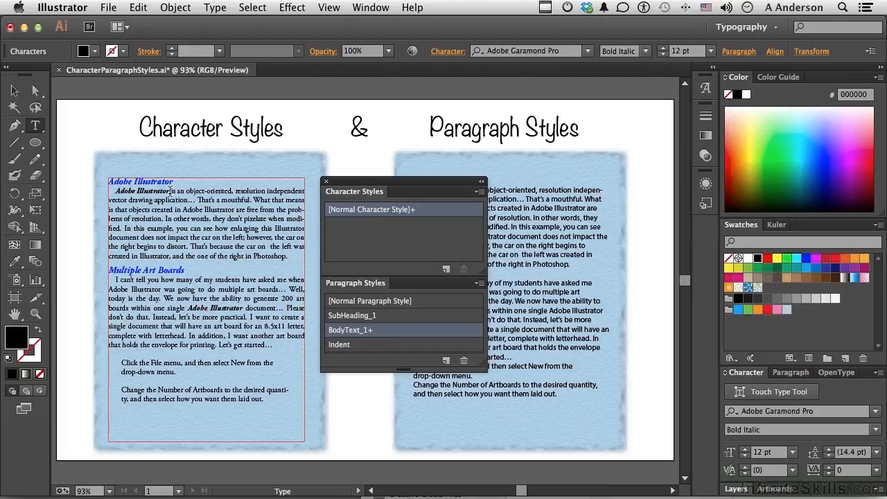
drag(169, 191, 113, 191)
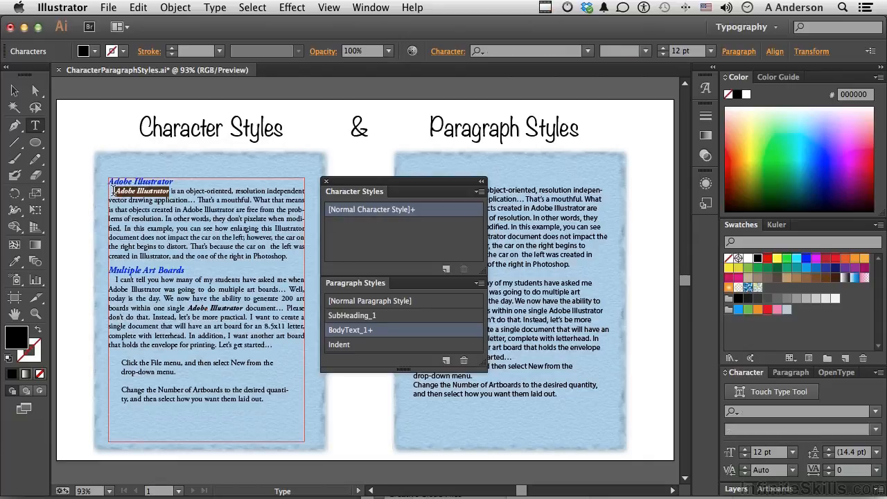
click(446, 269)
double_click(360, 230)
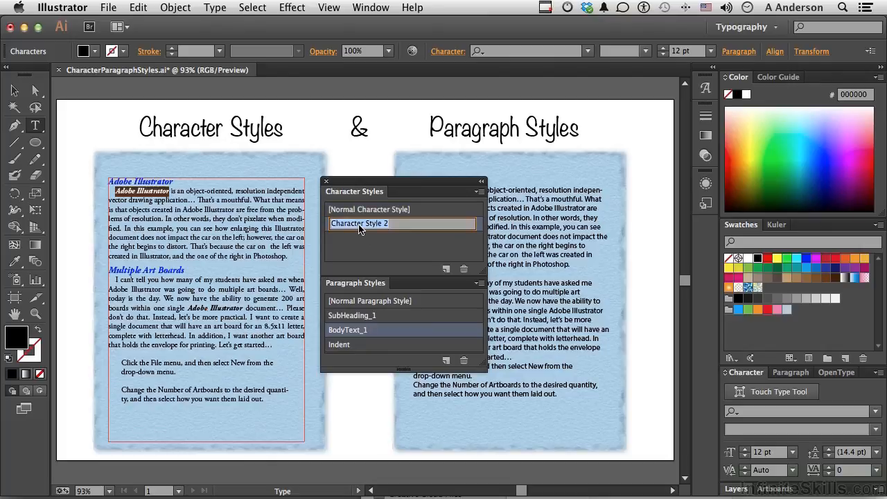
text(Bold Italic)
drag(374, 184, 285, 153)
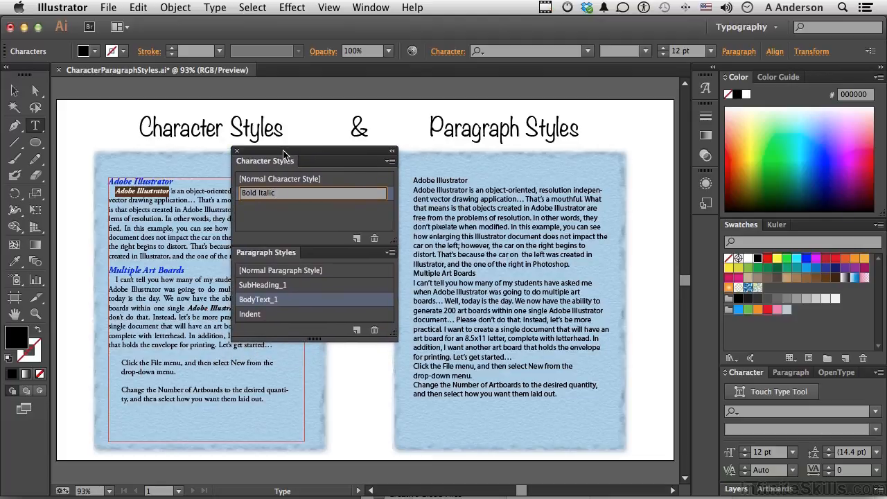
click(292, 223)
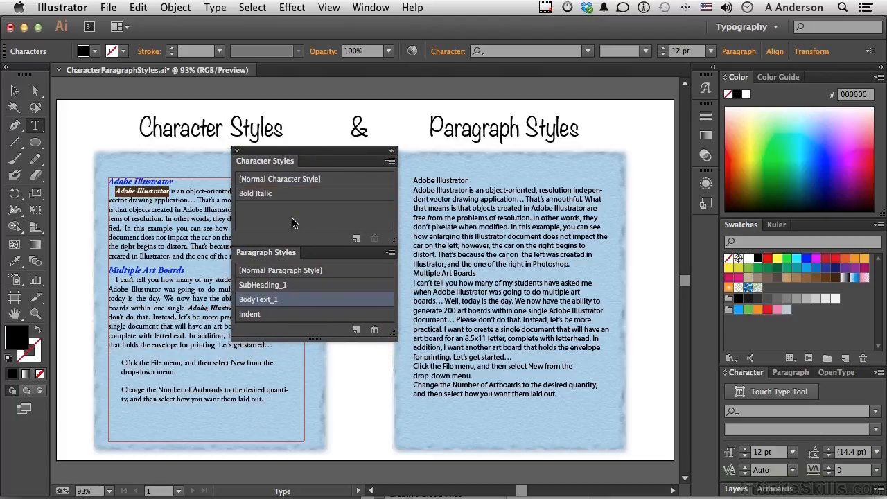
Apply SubHeading_1 to the 'Adobe Illustrator' and 'Multiple Art Boards' lines in the right text frame
click(423, 182)
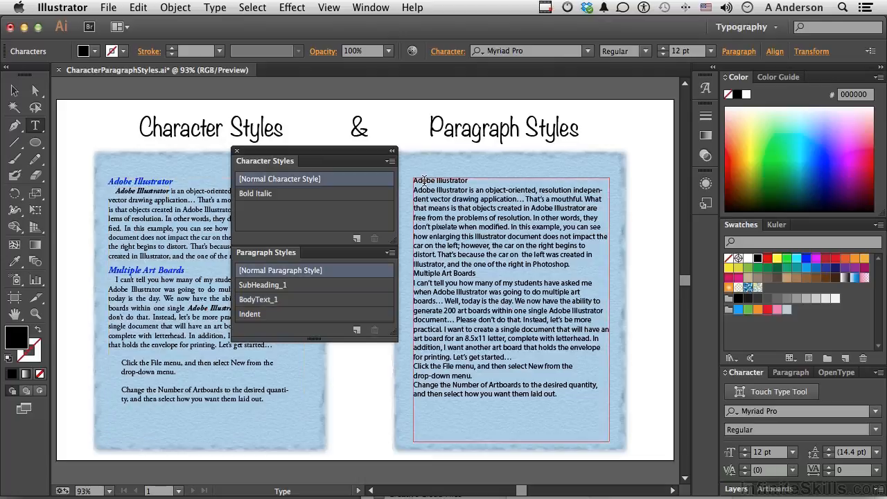
click(287, 284)
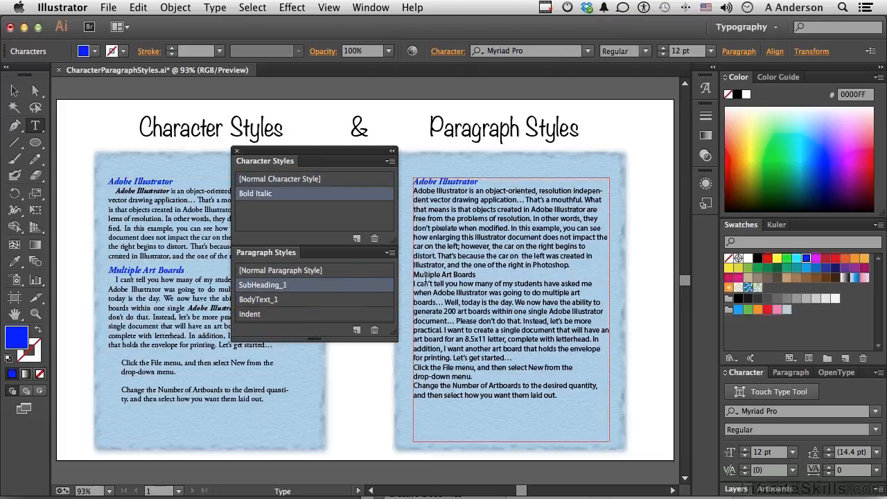
click(426, 274)
click(258, 285)
Apply BodyText_1 to both body paragraphs in the right text frame
click(519, 229)
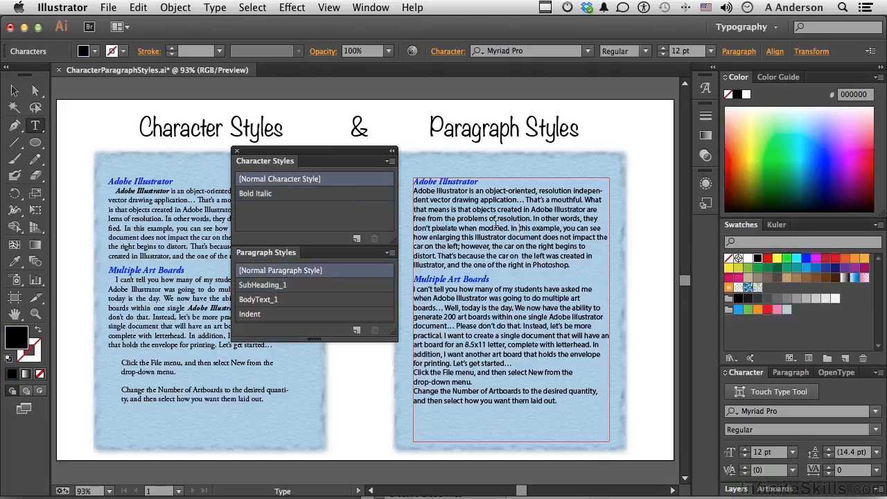
click(289, 300)
click(523, 322)
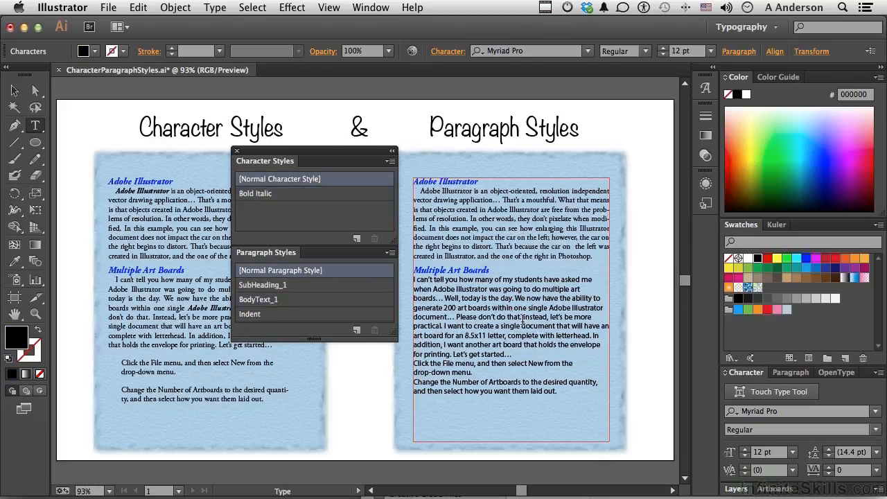
click(277, 300)
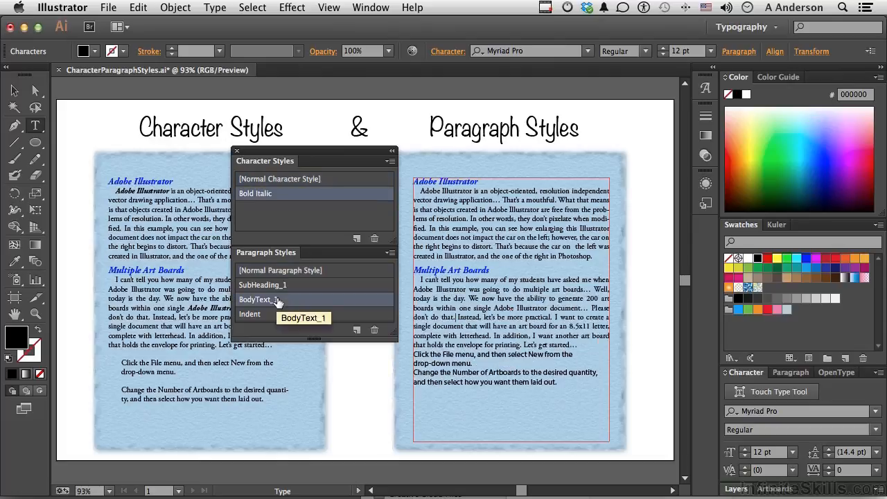
Apply the Indent paragraph style to the two instruction paragraphs at the end of the right frame
click(450, 354)
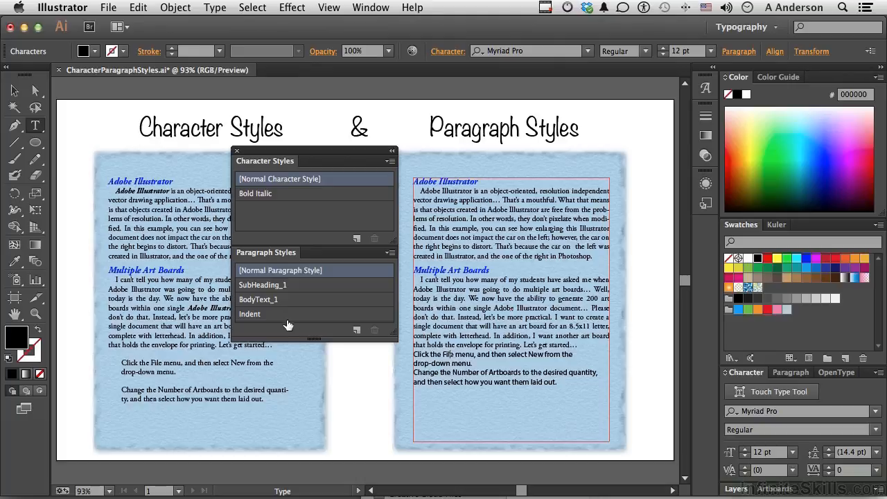
click(265, 315)
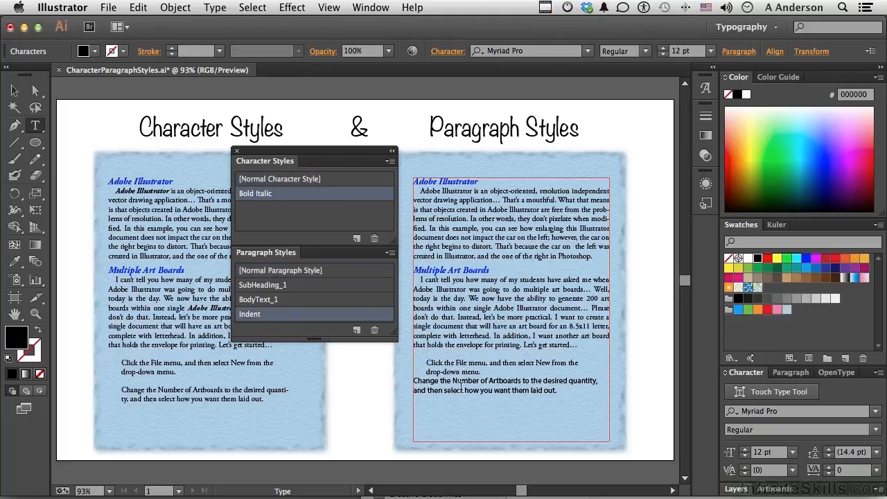
click(461, 391)
click(254, 315)
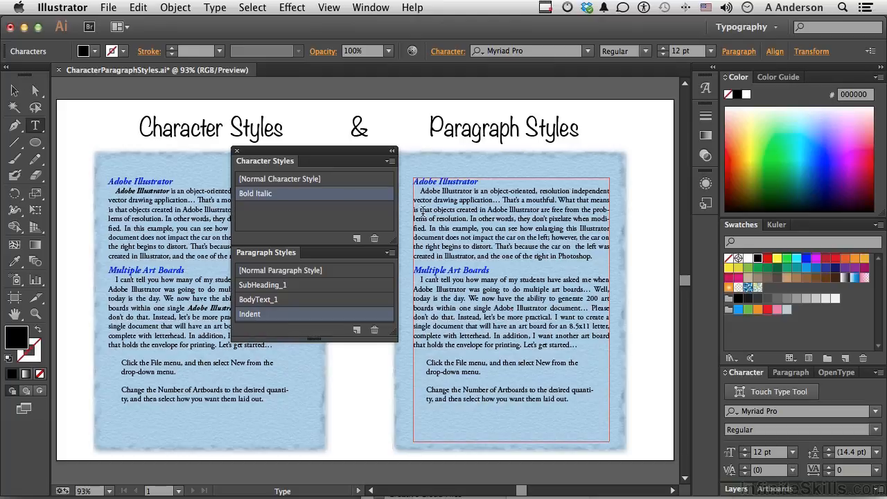
Apply the Bold Italic character style to both 'Adobe Illustrator' mentions in the right body text
drag(473, 191, 420, 192)
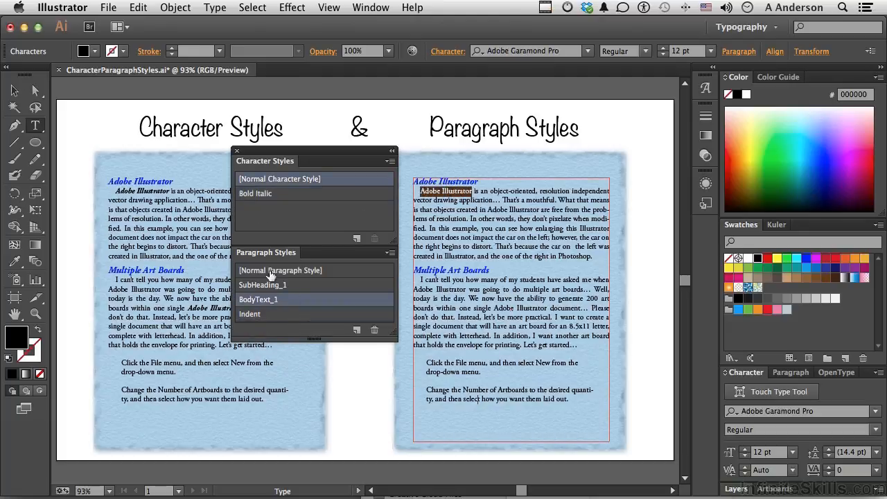
click(256, 195)
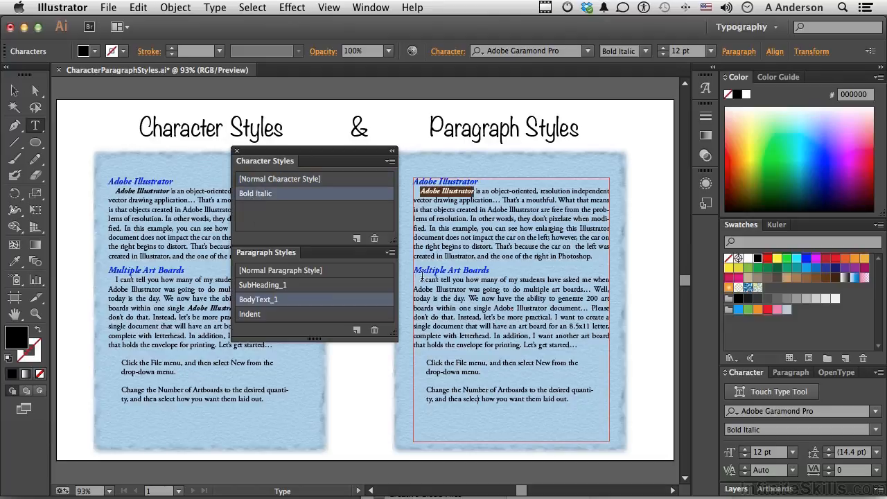
drag(469, 290, 414, 290)
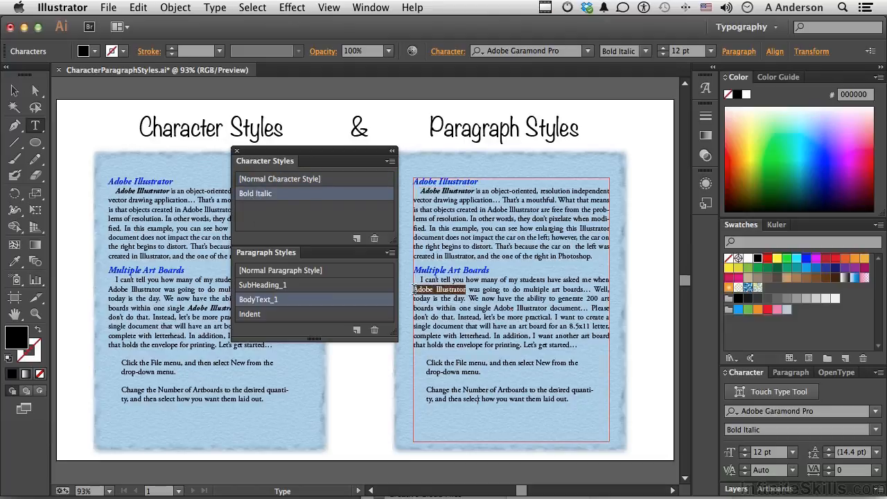
click(256, 195)
drag(275, 157, 347, 203)
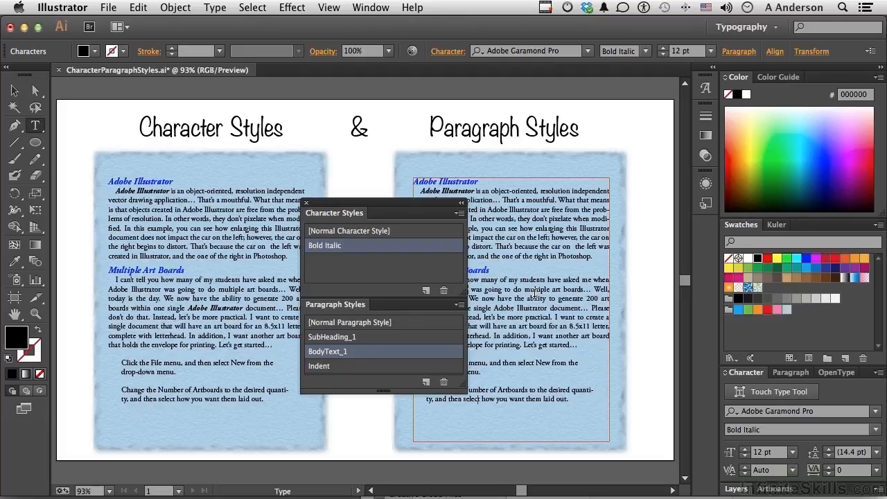
click(460, 214)
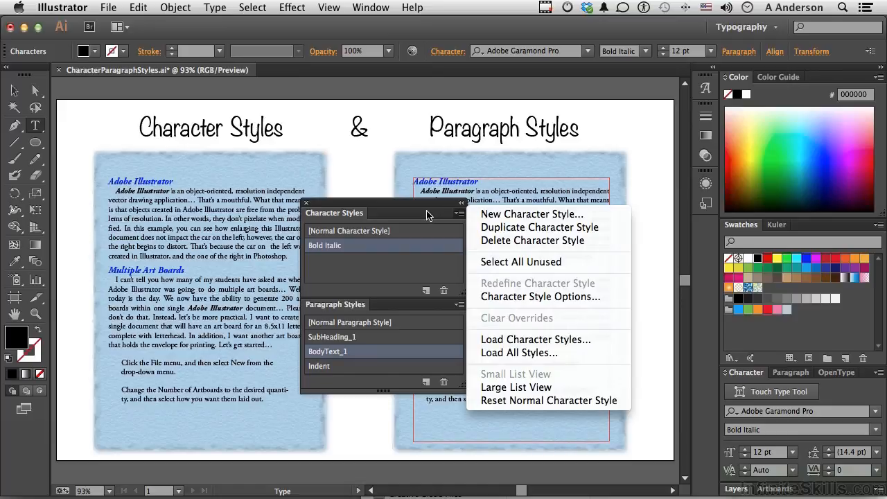
click(369, 179)
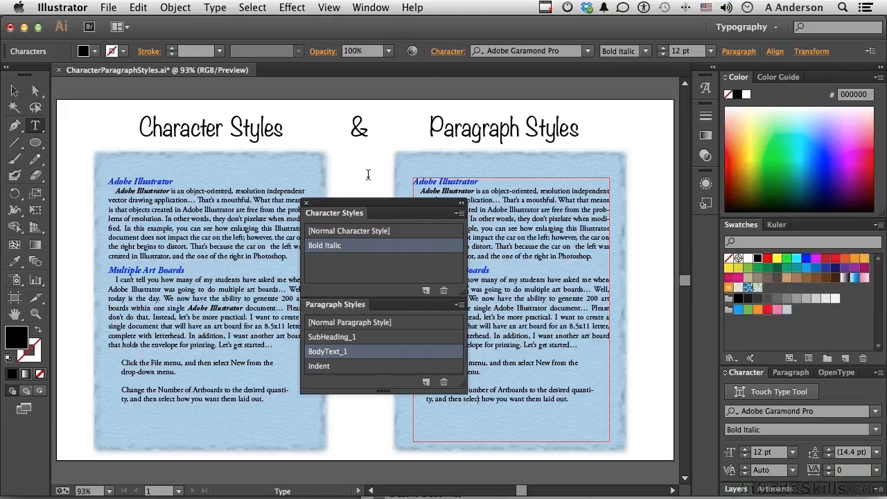
drag(371, 208, 165, 211)
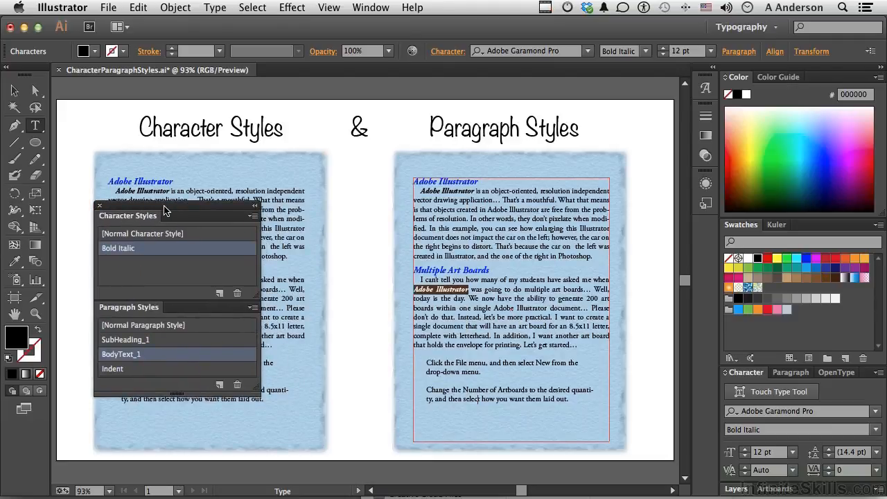
click(451, 229)
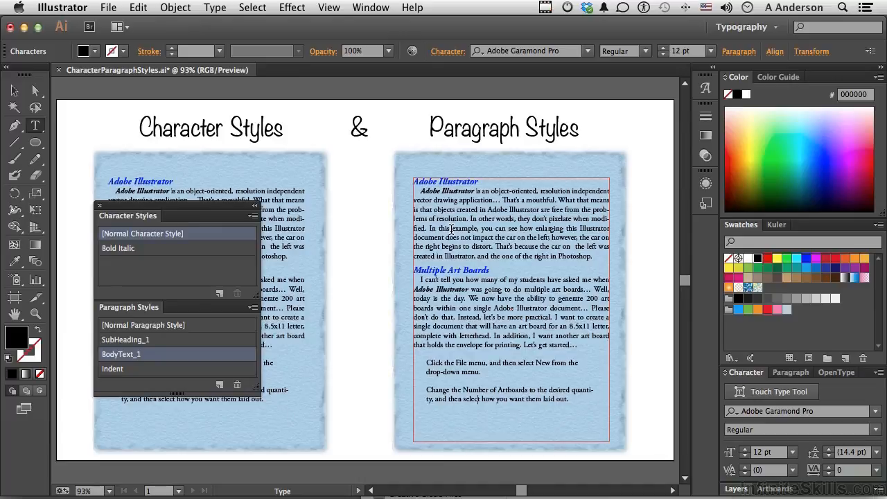
click(155, 342)
key(cmd+z)
Edit the SubHeading_1 paragraph style so its character colour is RGB Red
click(14, 90)
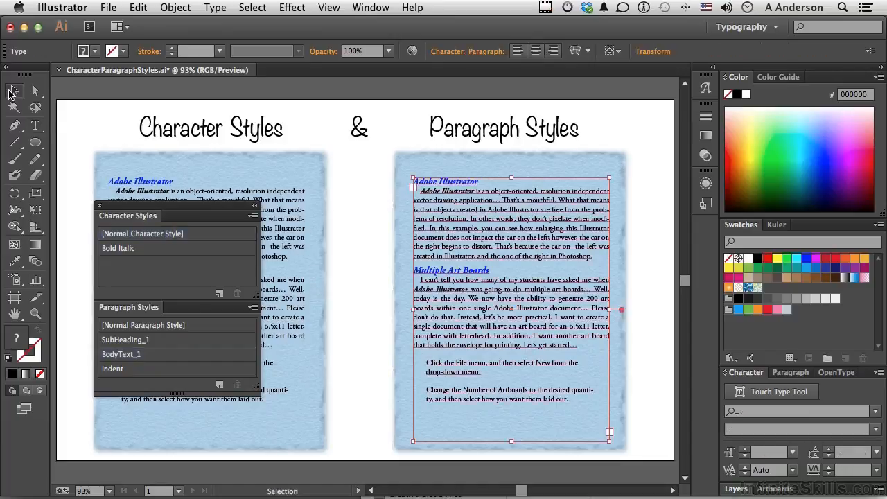
click(372, 185)
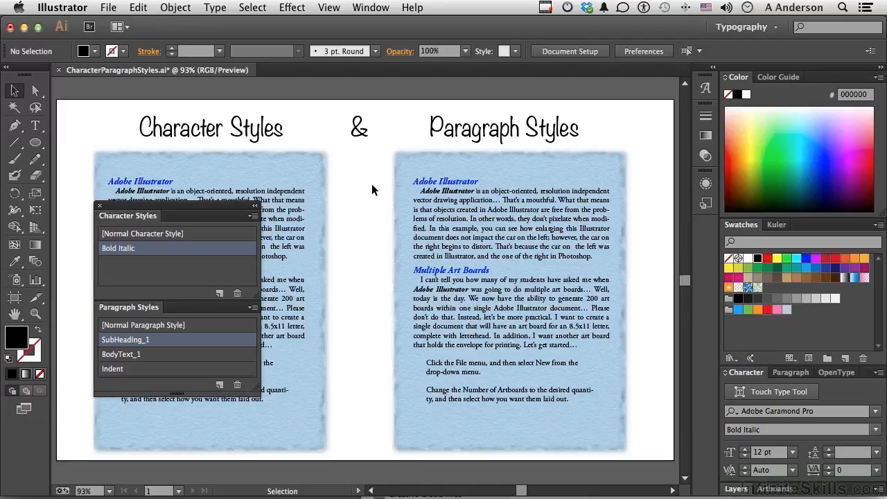
double_click(168, 340)
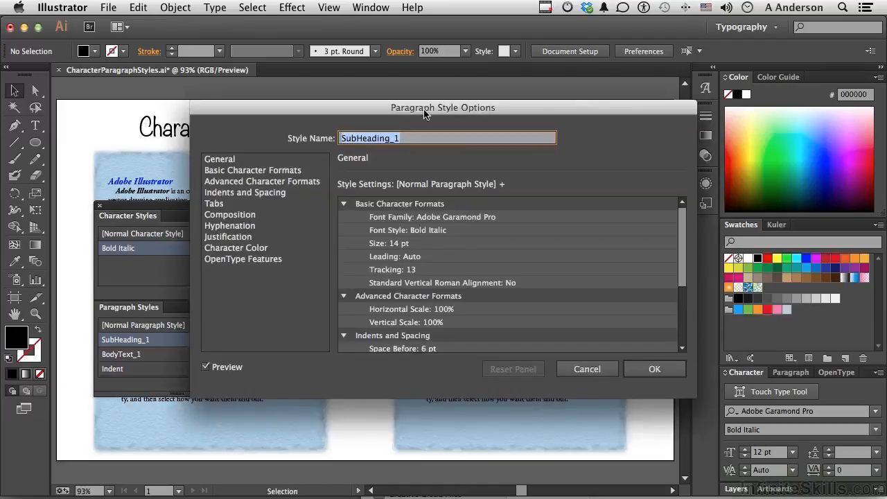
drag(427, 107, 430, 73)
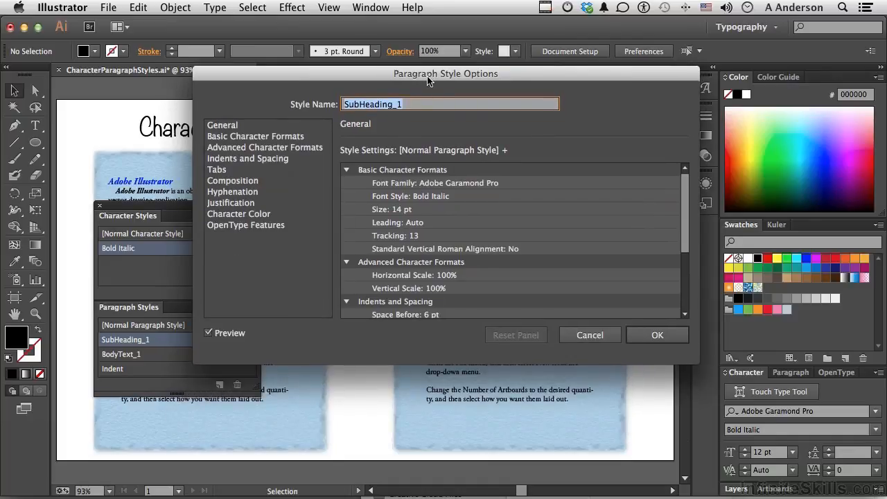
click(260, 139)
click(261, 150)
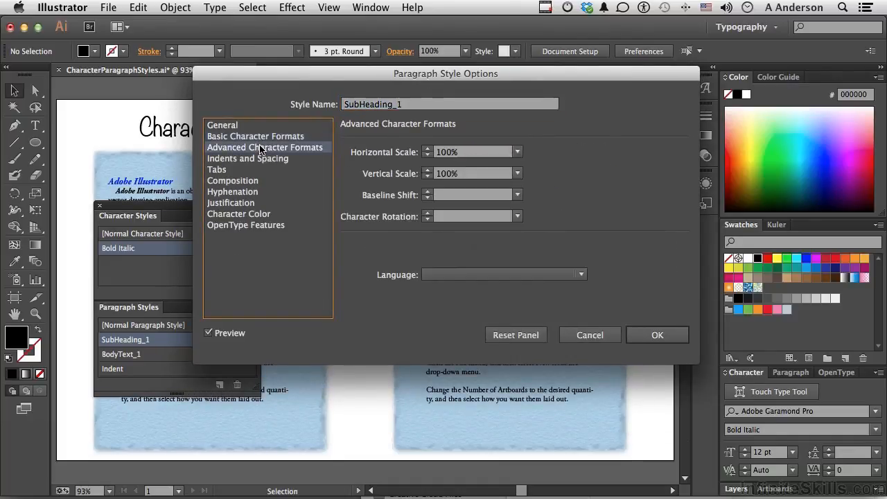
click(264, 215)
drag(293, 74, 267, 214)
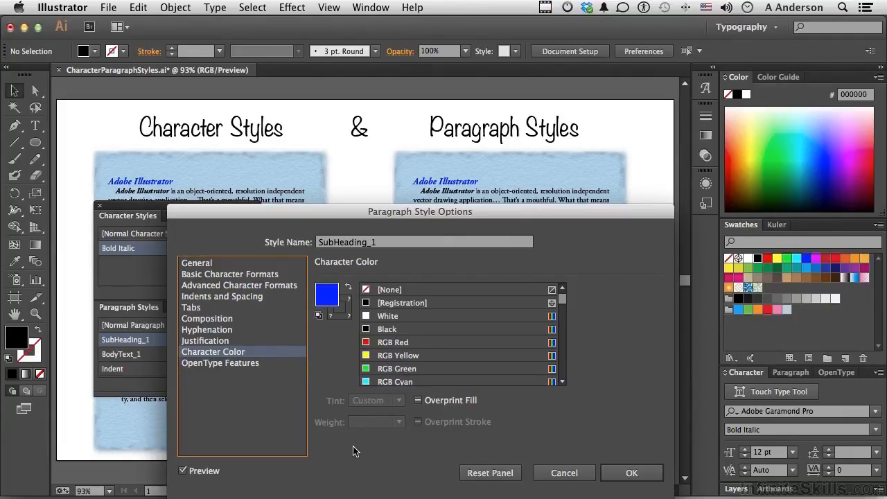
click(379, 343)
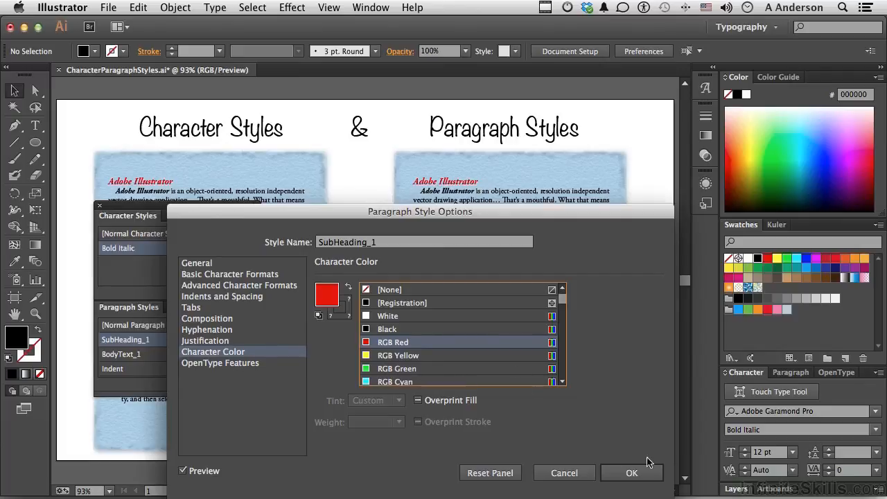
click(650, 475)
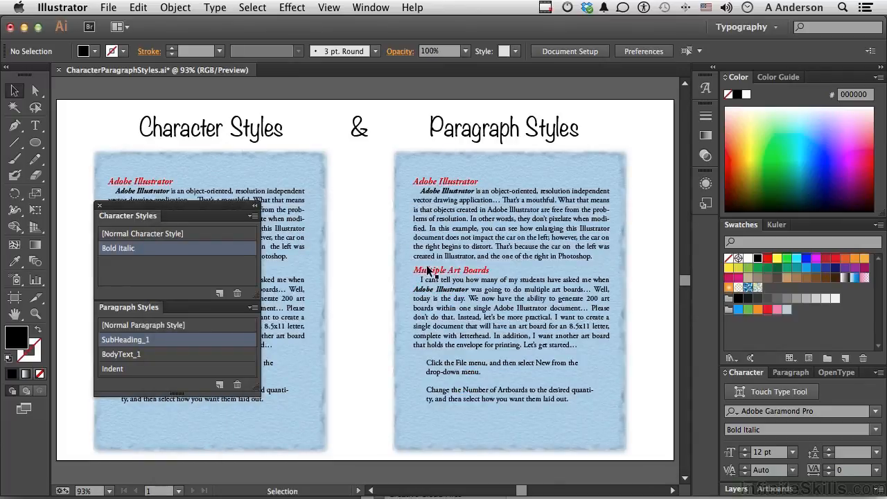